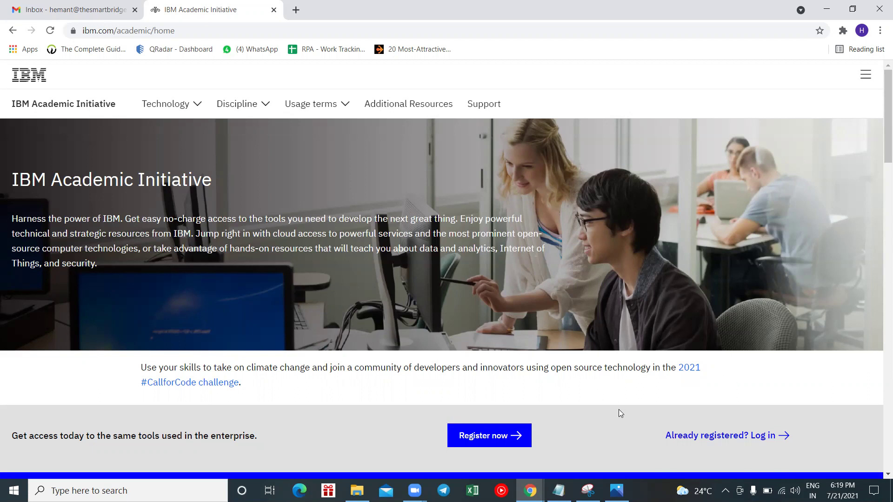
Choose the already-registered login and submit the academic institution email
{"action": "left_click", "coordinate": [715, 439]}
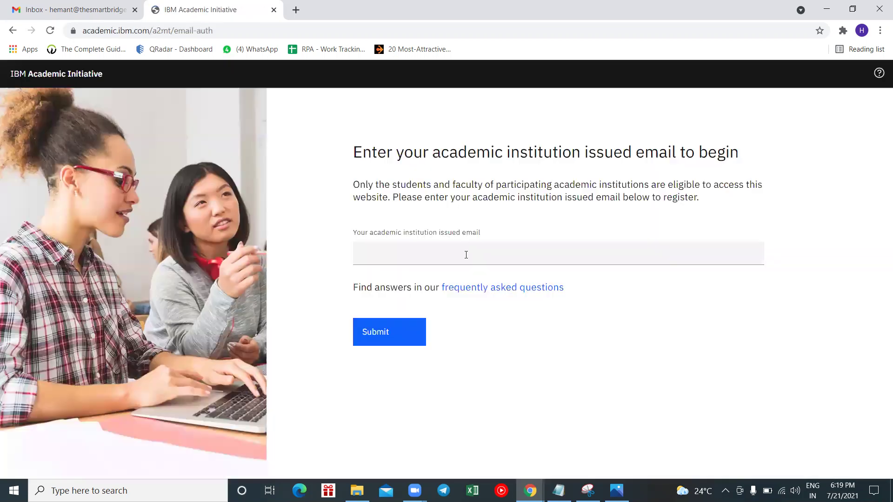
{"action": "left_click", "coordinate": [465, 254]}
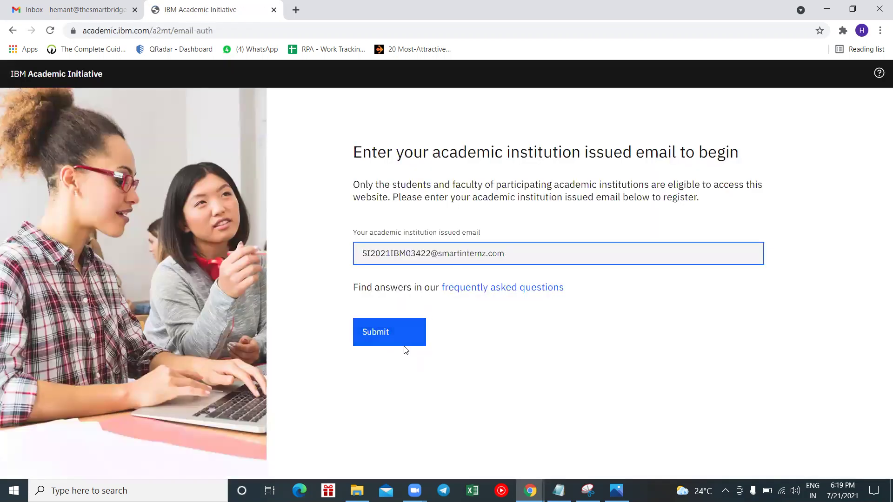
{"action": "left_click", "coordinate": [403, 333]}
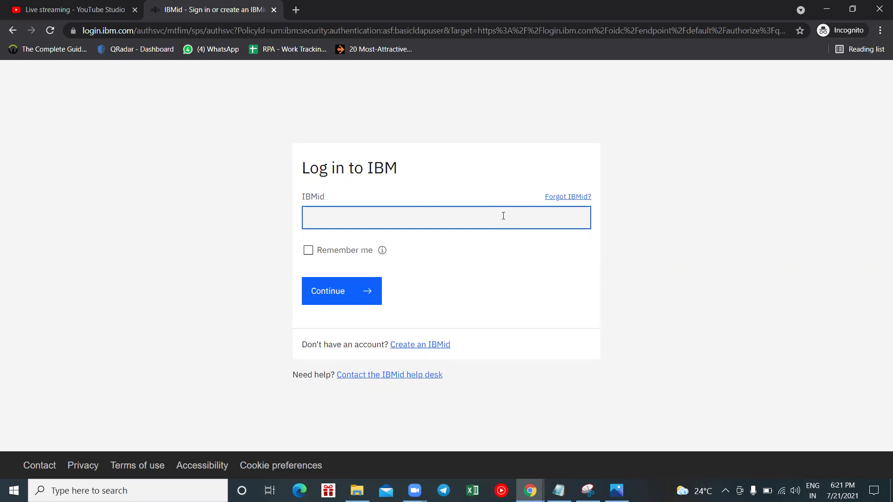
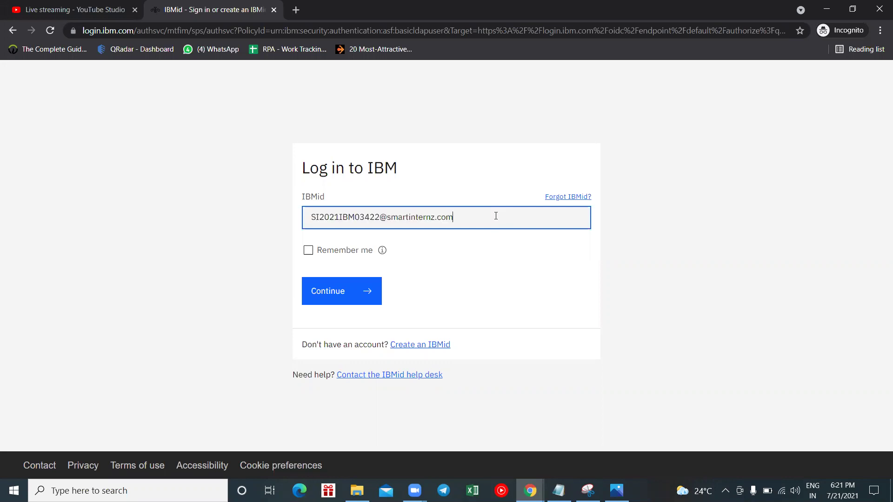
Sign in to the IBM account with the IBMid and password
{"action": "left_click", "coordinate": [350, 292]}
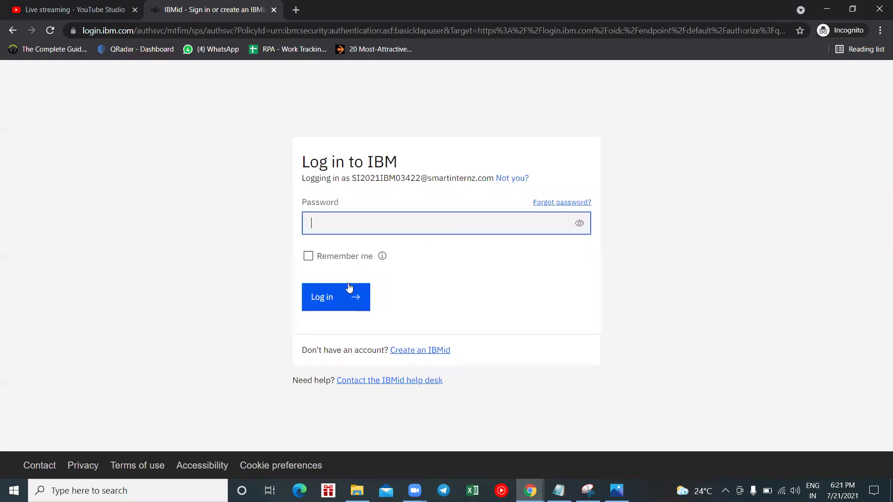
{"action": "type", "text": "•••••••••••"}
{"action": "left_click", "coordinate": [357, 298]}
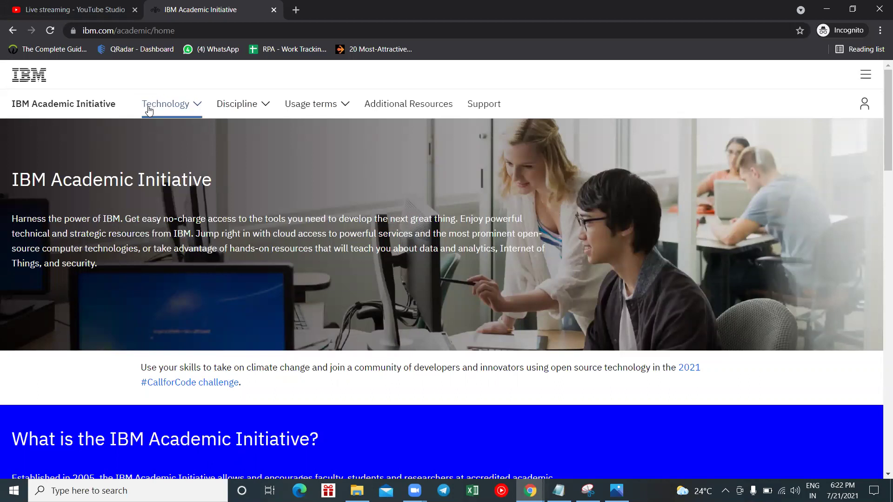
Go to Technology > Data Science software and request access to Cognos Analytics on Cloud
{"action": "left_click", "coordinate": [192, 106]}
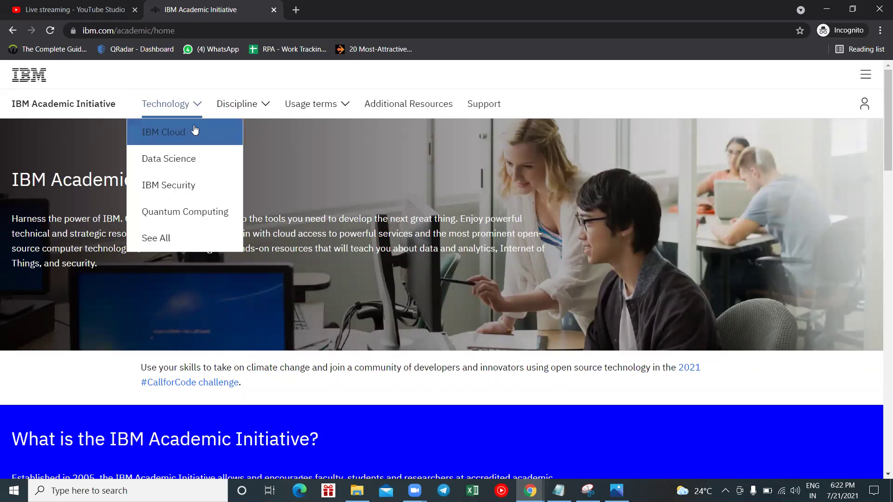
{"action": "left_click", "coordinate": [194, 159]}
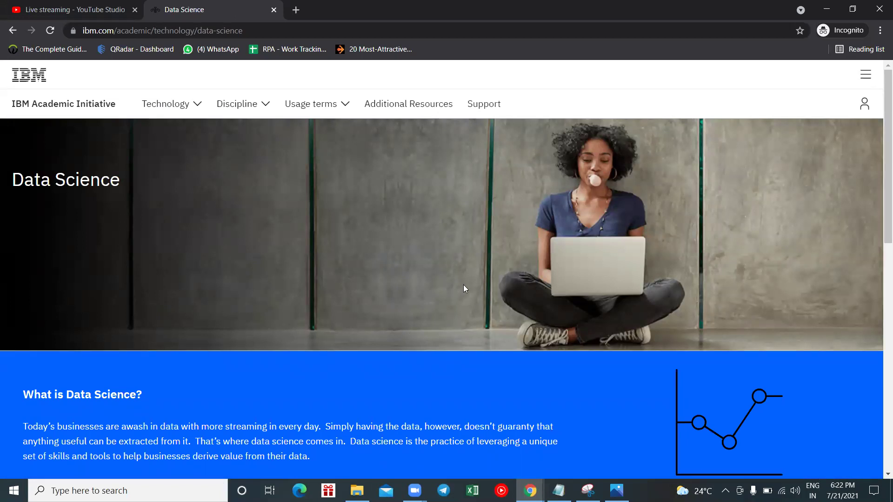
{"action": "scroll", "coordinate": [463, 289], "scroll_direction": "down", "scroll_amount": 2}
{"action": "scroll", "coordinate": [464, 288], "scroll_direction": "down", "scroll_amount": 5}
{"action": "scroll", "coordinate": [466, 297], "scroll_direction": "down", "scroll_amount": 3}
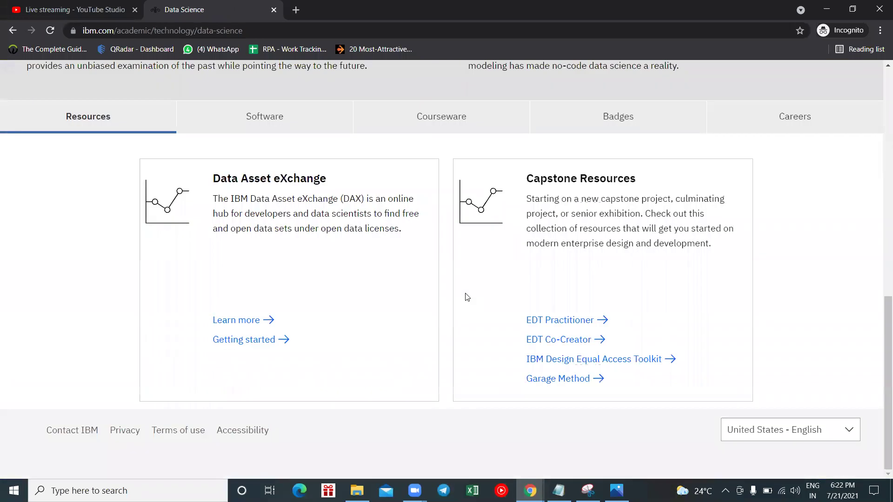
{"action": "left_click", "coordinate": [276, 121]}
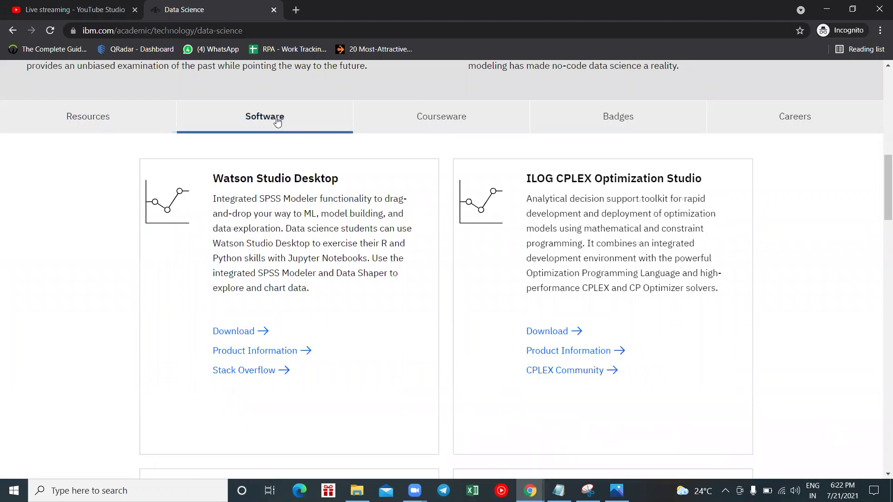
{"action": "scroll", "coordinate": [743, 244], "scroll_direction": "up", "scroll_amount": 1}
{"action": "scroll", "coordinate": [742, 245], "scroll_direction": "down", "scroll_amount": 3}
{"action": "scroll", "coordinate": [740, 245], "scroll_direction": "up", "scroll_amount": 5}
{"action": "left_click_drag", "start_coordinate": [885, 168], "coordinate": [879, 243]}
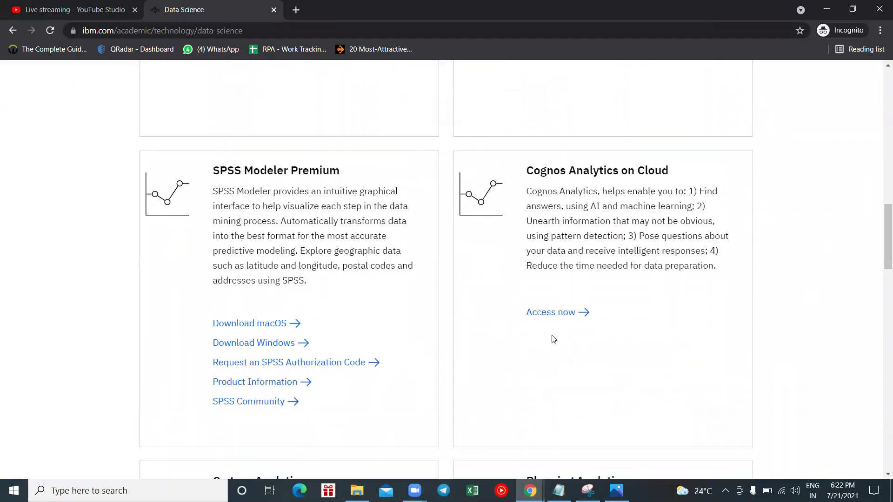
{"action": "left_click", "coordinate": [556, 319]}
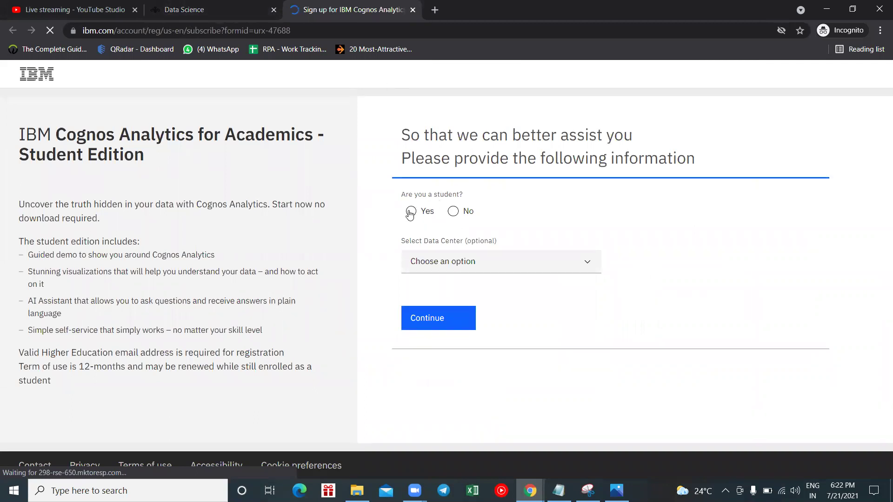
Answer Yes to being a student and enter SmartInternz as the school name
{"action": "left_click", "coordinate": [411, 213]}
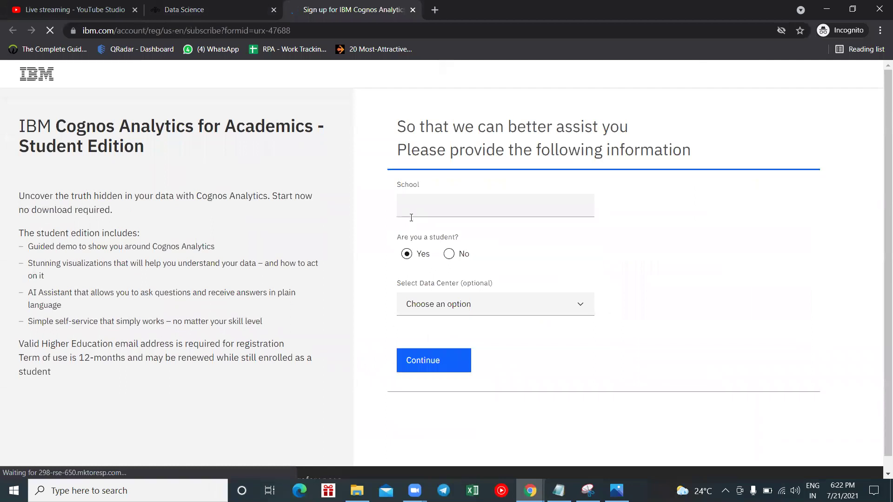
{"action": "left_click", "coordinate": [412, 204]}
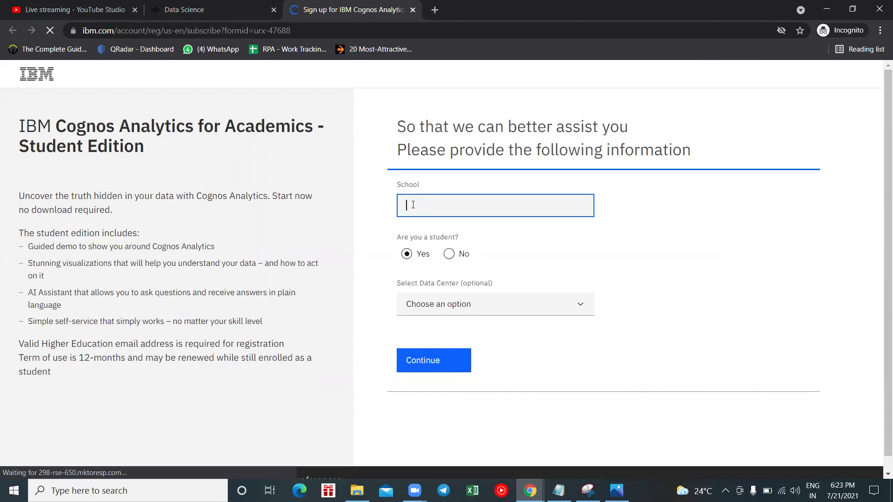
{"action": "type", "text": "Smart"}
{"action": "type", "text": "Bridge"}
{"action": "key", "text": "BackSpace"}
{"action": "key", "text": "BackSpace"}
{"action": "key", "text": "BackSpace"}
{"action": "key", "text": "BackSpace"}
{"action": "key", "text": "BackSpace"}
{"action": "key", "text": "BackSpace"}
{"action": "type", "text": "Internz"}
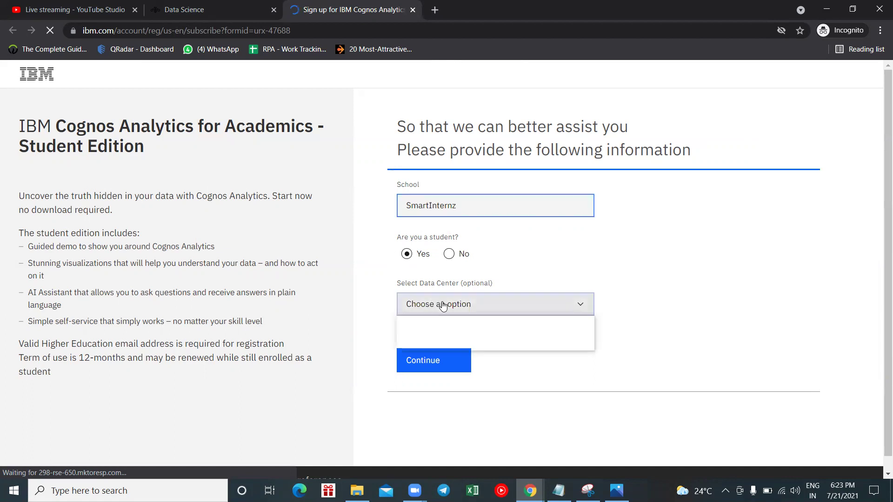
Select the US East (Washington DC) data center and submit the student sign-up
{"action": "left_click", "coordinate": [442, 304]}
{"action": "left_click", "coordinate": [449, 333]}
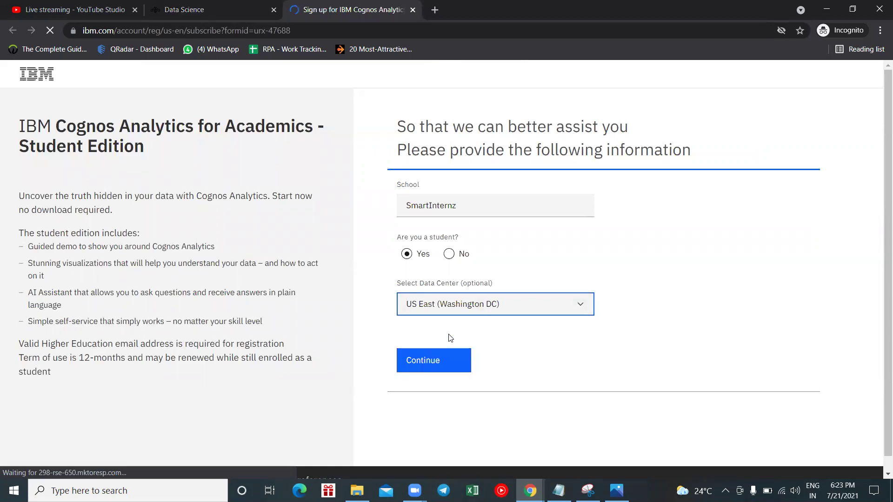
{"action": "left_click", "coordinate": [450, 363]}
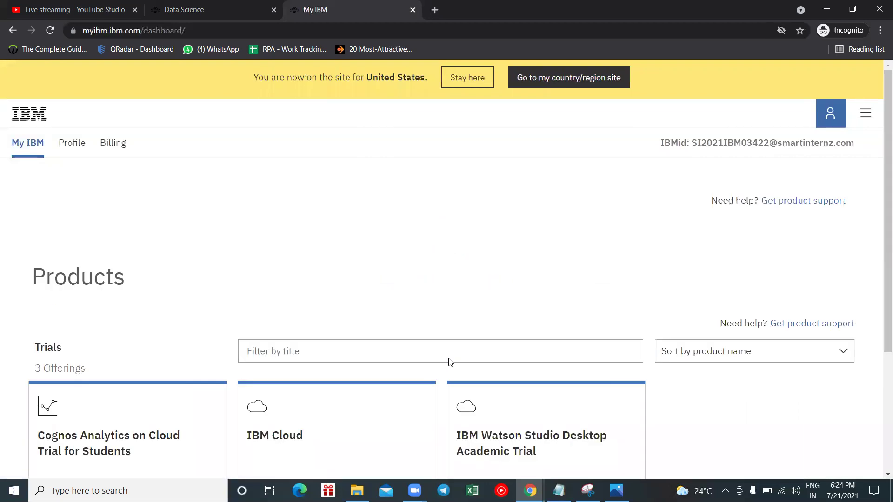
{"action": "scroll", "coordinate": [449, 362], "scroll_direction": "down", "scroll_amount": 2}
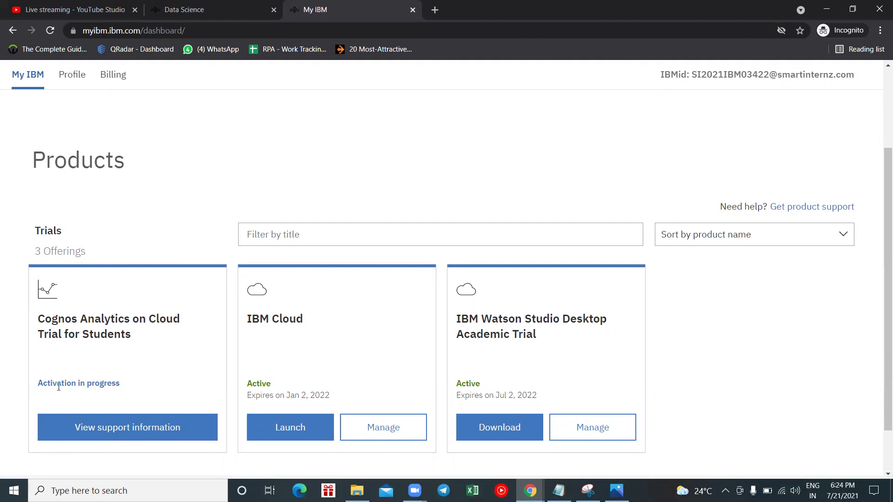
{"action": "scroll", "coordinate": [59, 387], "scroll_direction": "down", "scroll_amount": 1}
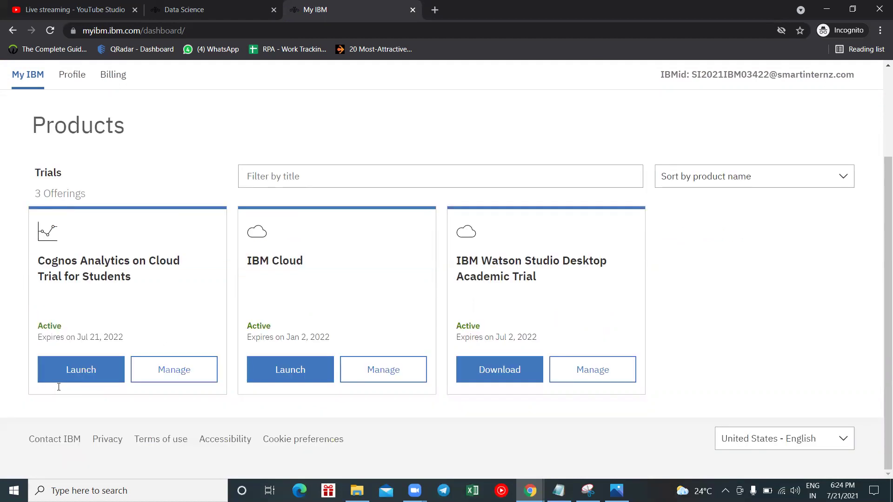